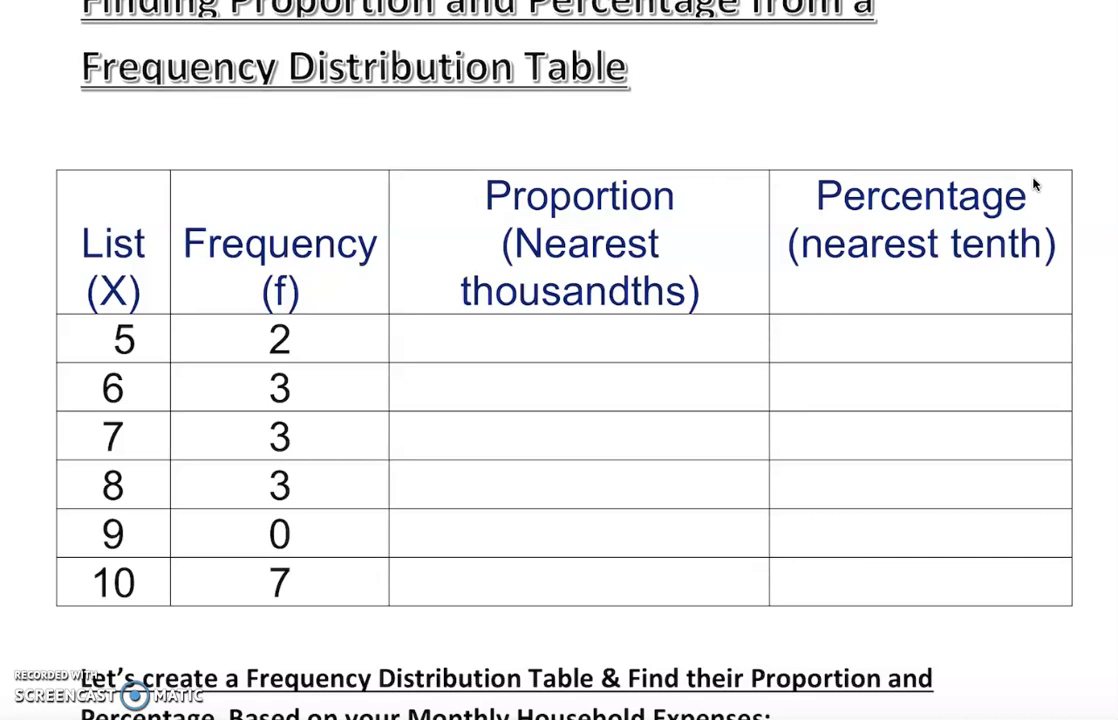
Step: Handwrite P = f/N → Σf = N in red above the Proportion column
mouse_move(504, 106)
left_mouse_down()
mouse_move(504, 142)
mouse_move(514, 104)
mouse_move(505, 125)
mouse_move(577, 116)
mouse_move(578, 129)
left_mouse_up()
left_click_drag(624, 90, 612, 123)
mouse_move(604, 105)
left_mouse_down()
mouse_move(645, 122)
mouse_move(608, 152)
mouse_move(631, 132)
left_mouse_up()
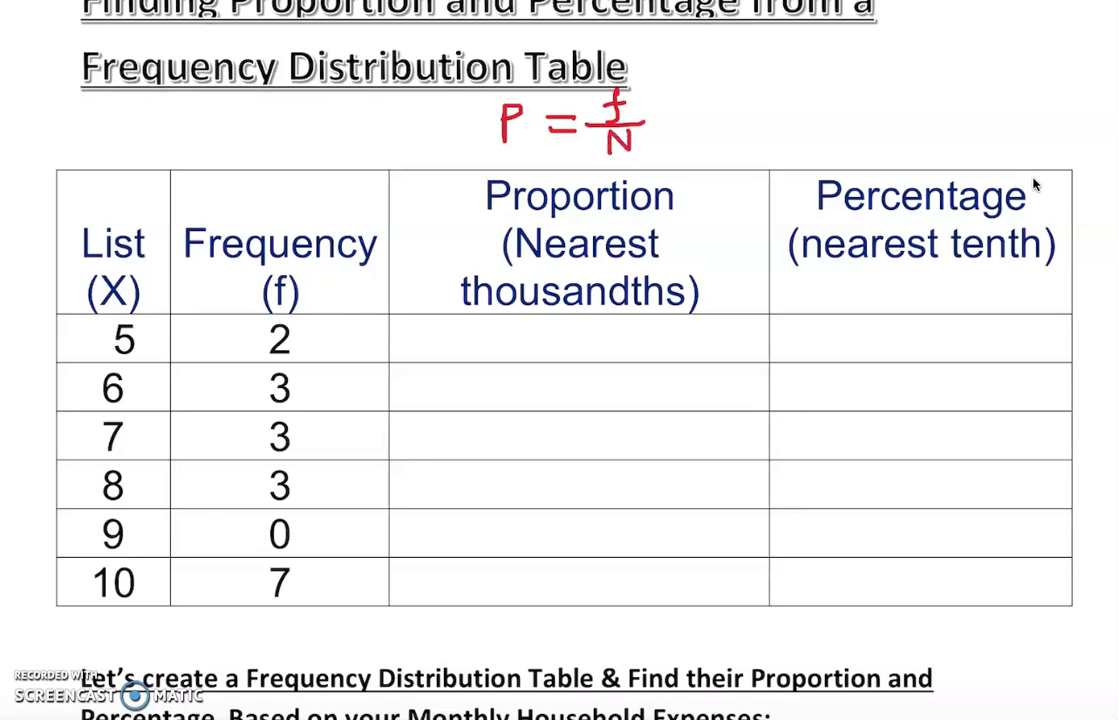
left_click_drag(717, 111, 764, 109)
left_click_drag(764, 109, 752, 118)
mouse_move(820, 94)
left_mouse_down()
mouse_move(796, 96)
mouse_move(822, 121)
left_mouse_up()
mouse_move(845, 74)
left_mouse_down()
mouse_move(830, 127)
mouse_move(848, 96)
mouse_move(882, 114)
mouse_move(914, 112)
mouse_move(919, 92)
left_mouse_up()
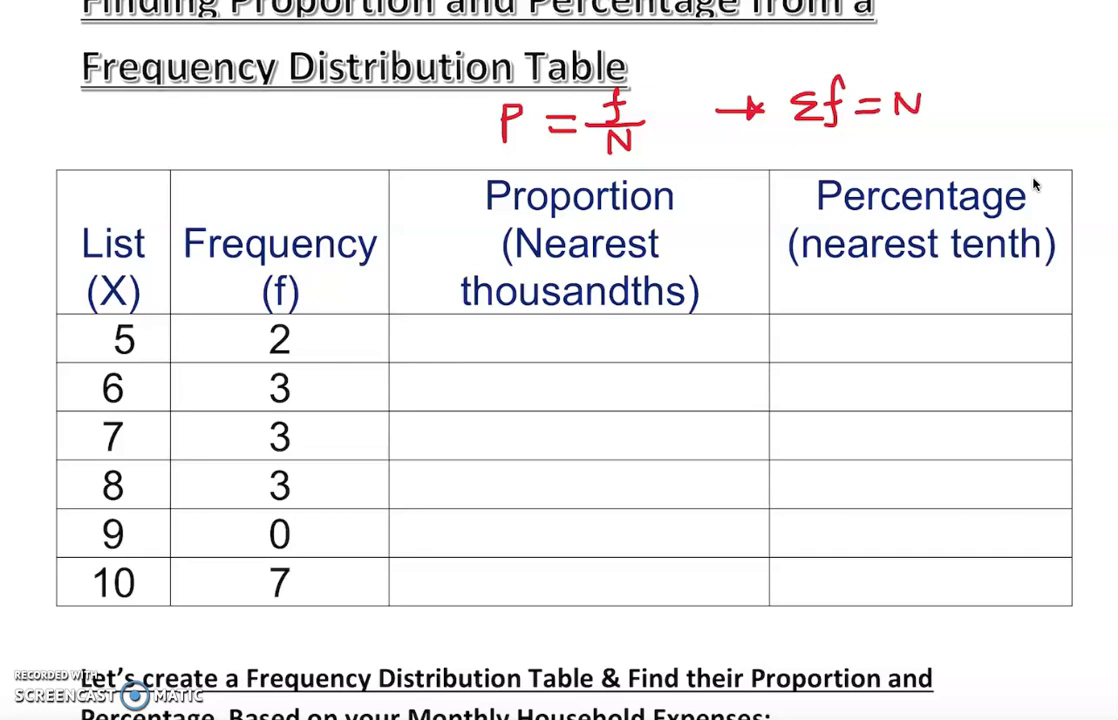
Step: Write Σf = 18 → N in red under the Frequency column
mouse_move(212, 612)
left_mouse_down()
mouse_move(194, 620)
mouse_move(218, 648)
mouse_move(232, 627)
mouse_move(262, 621)
left_mouse_up()
left_click(243, 623)
left_click(243, 636)
left_click_drag(243, 634, 262, 633)
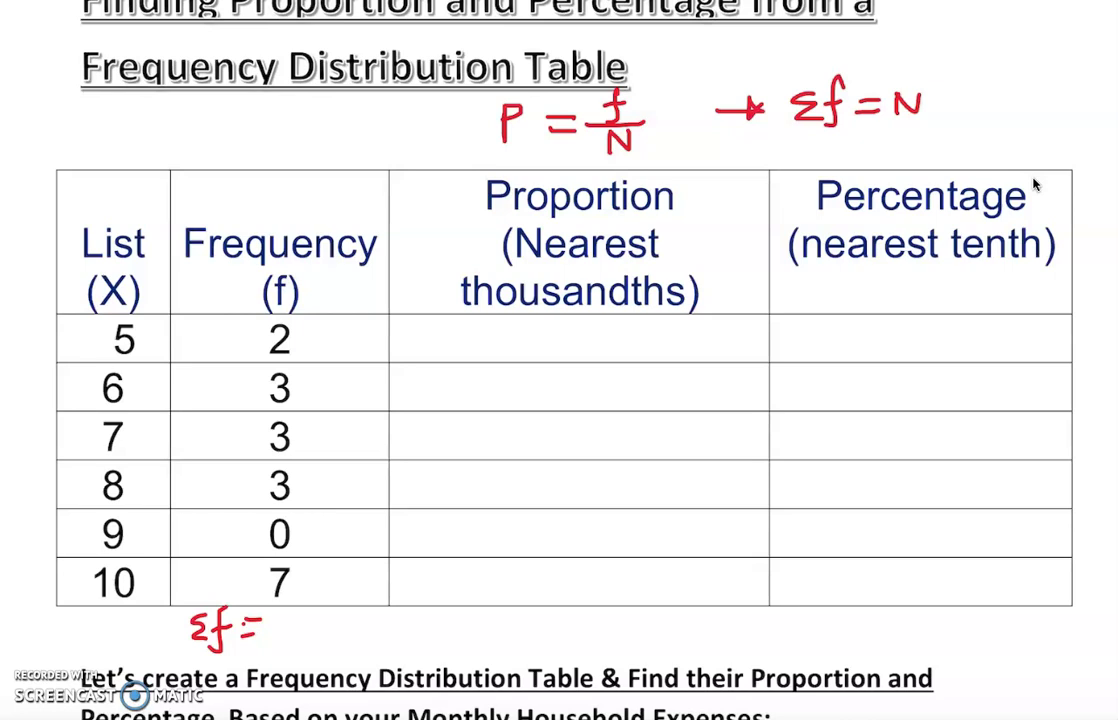
mouse_move(285, 612)
left_mouse_down()
mouse_move(285, 640)
mouse_move(313, 618)
left_mouse_up()
mouse_move(245, 622)
left_mouse_down()
mouse_move(262, 621)
mouse_move(262, 633)
left_mouse_up()
left_click_drag(330, 627, 356, 626)
mouse_move(348, 618)
left_mouse_down()
mouse_move(356, 626)
mouse_move(364, 612)
mouse_move(384, 640)
left_mouse_up()
left_click_drag(384, 640, 384, 612)
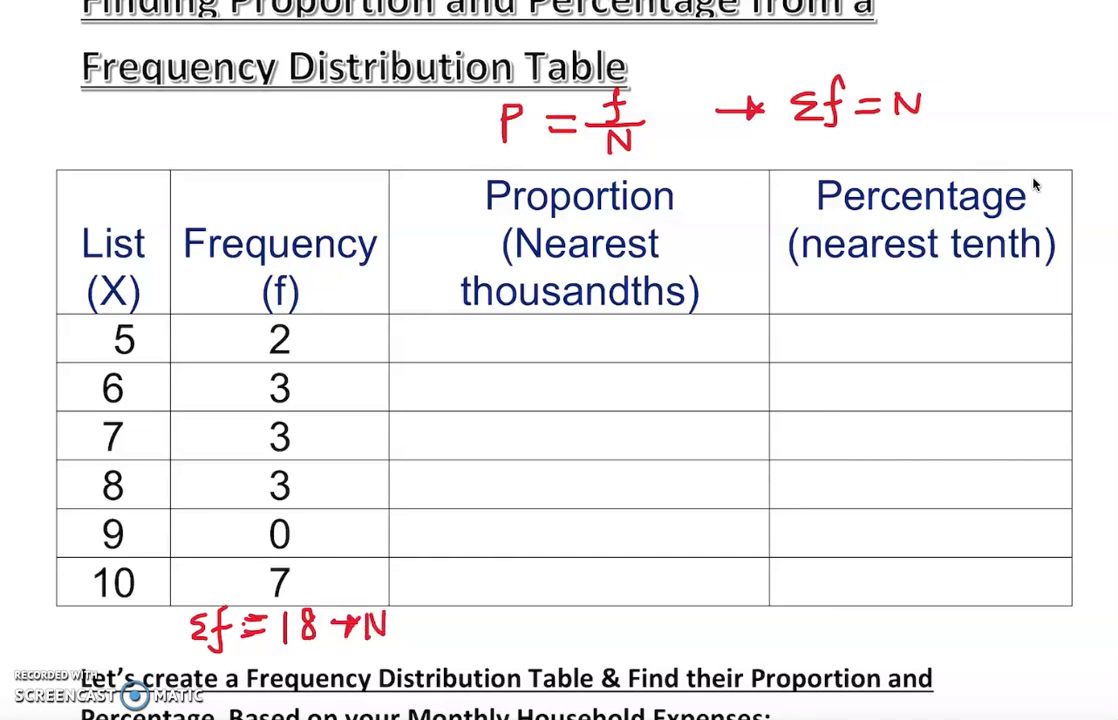
mouse_move(408, 605)
left_mouse_down()
mouse_move(537, 322)
mouse_move(590, 168)
mouse_move(605, 158)
left_mouse_up()
Step: Write 2/18 = 0.111 in the first Proportion cell and underline the 111
mouse_move(424, 314)
left_mouse_down()
mouse_move(457, 338)
mouse_move(434, 354)
mouse_move(450, 339)
left_mouse_up()
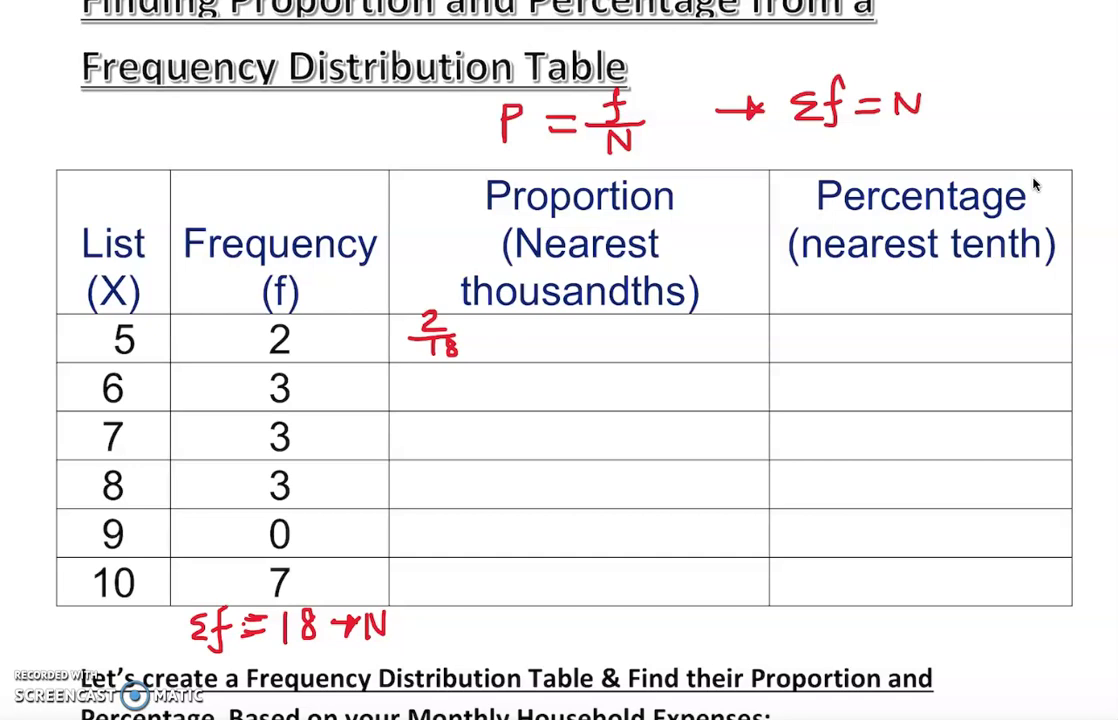
mouse_move(488, 324)
left_mouse_down()
mouse_move(515, 323)
mouse_move(516, 333)
left_mouse_up()
mouse_move(550, 320)
left_mouse_down()
mouse_move(604, 322)
mouse_move(614, 341)
mouse_move(626, 323)
mouse_move(660, 342)
left_mouse_up()
left_click(573, 336)
mouse_move(672, 320)
left_mouse_down()
mouse_move(680, 313)
mouse_move(680, 342)
left_mouse_up()
left_click_drag(672, 342, 690, 342)
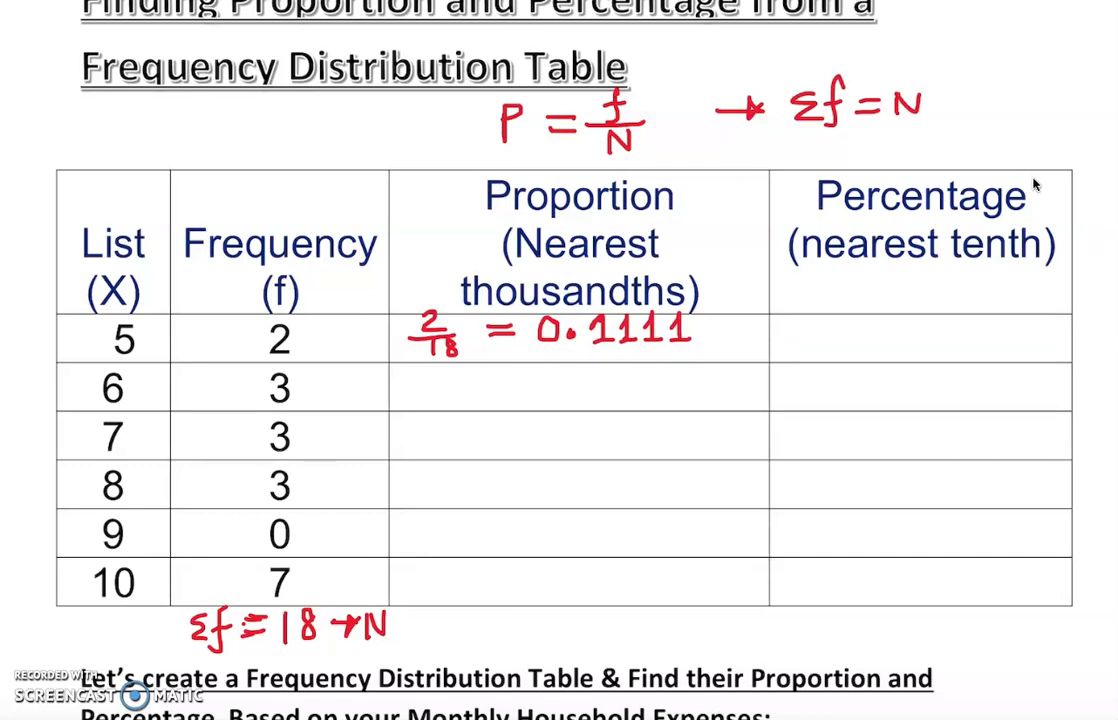
key("ctrl+z")
key("ctrl+z")
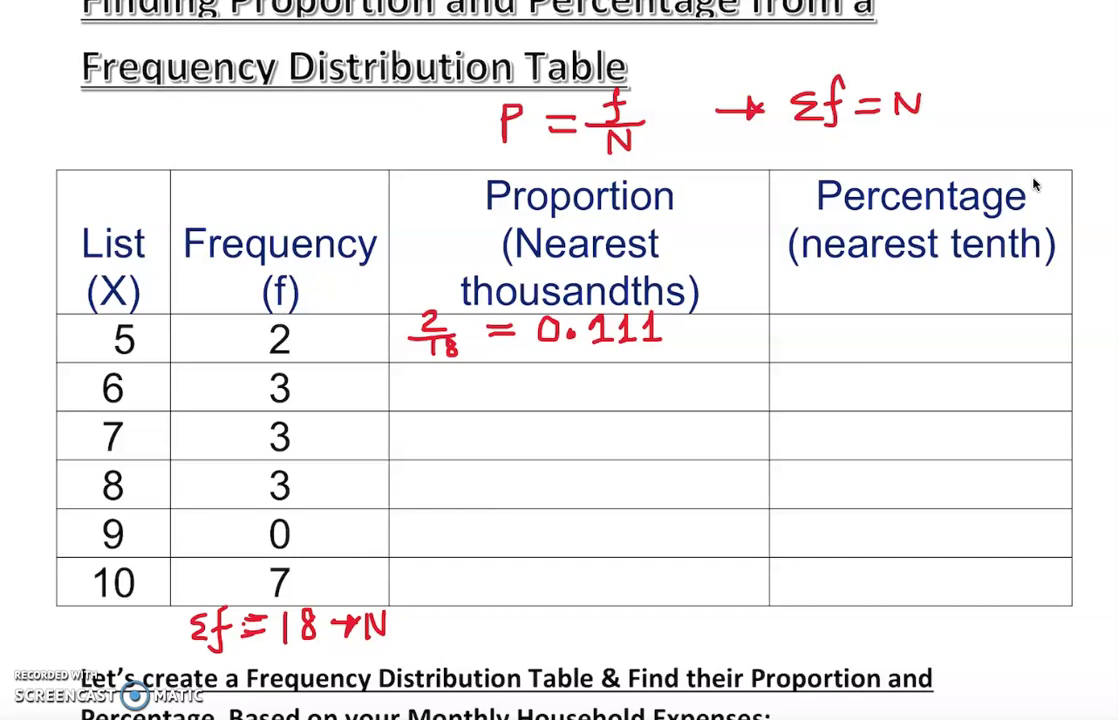
left_click_drag(576, 347, 640, 346)
Step: Write 11.1% in the first Percentage cell
left_click_drag(842, 322, 843, 348)
mouse_move(856, 322)
left_mouse_down()
mouse_move(858, 348)
mouse_move(904, 334)
mouse_move(905, 348)
left_mouse_up()
left_click(873, 343)
mouse_move(956, 316)
left_mouse_down()
mouse_move(922, 353)
mouse_move(929, 327)
left_mouse_up()
left_click_drag(948, 340, 946, 350)
left_click_drag(827, 334, 857, 316)
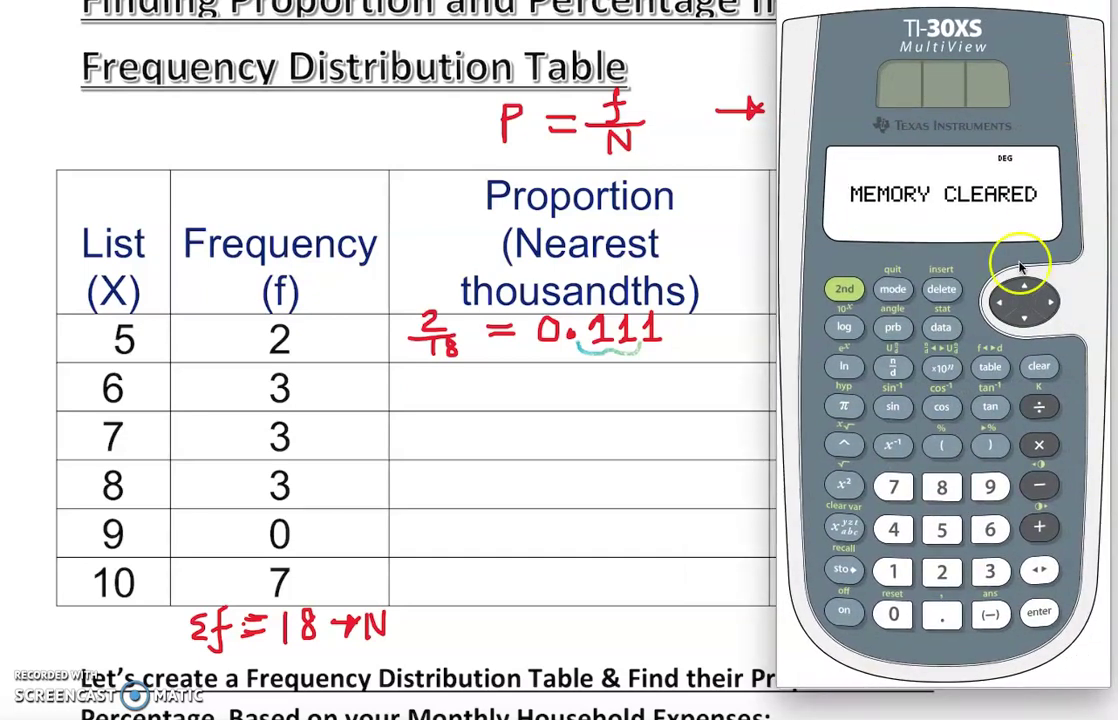
Step: Compute 2 ÷ 18 on the TI-30XS emulator, giving 0.111111111
left_click(938, 574)
left_click(1040, 408)
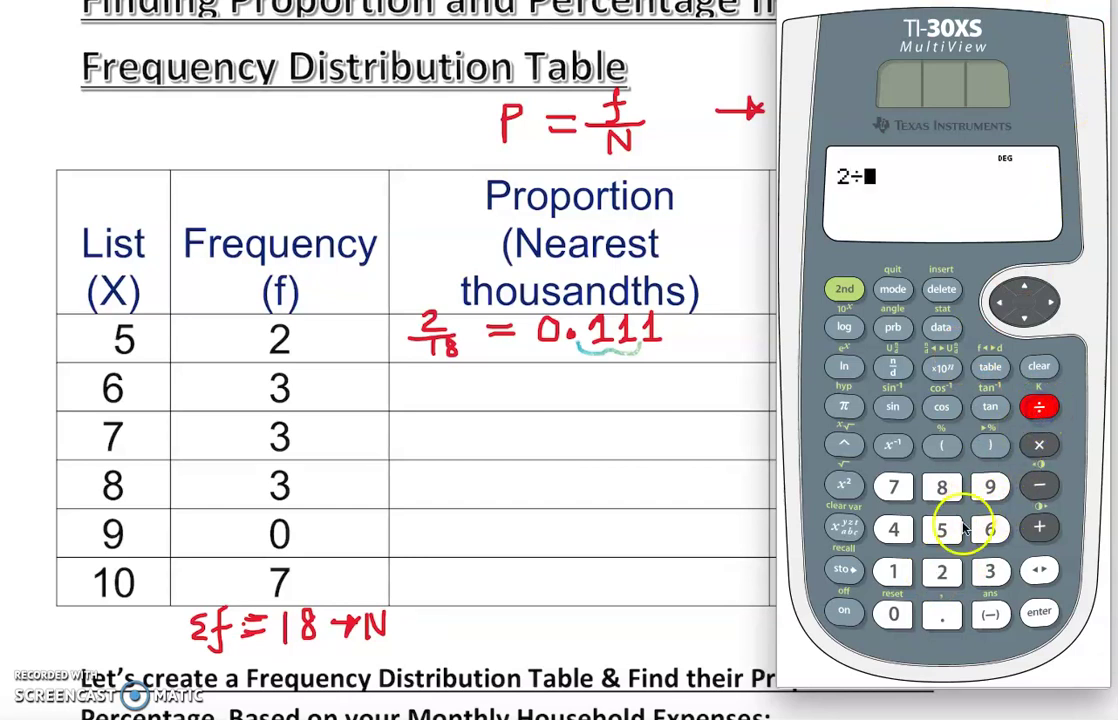
left_click(893, 571)
left_click(941, 487)
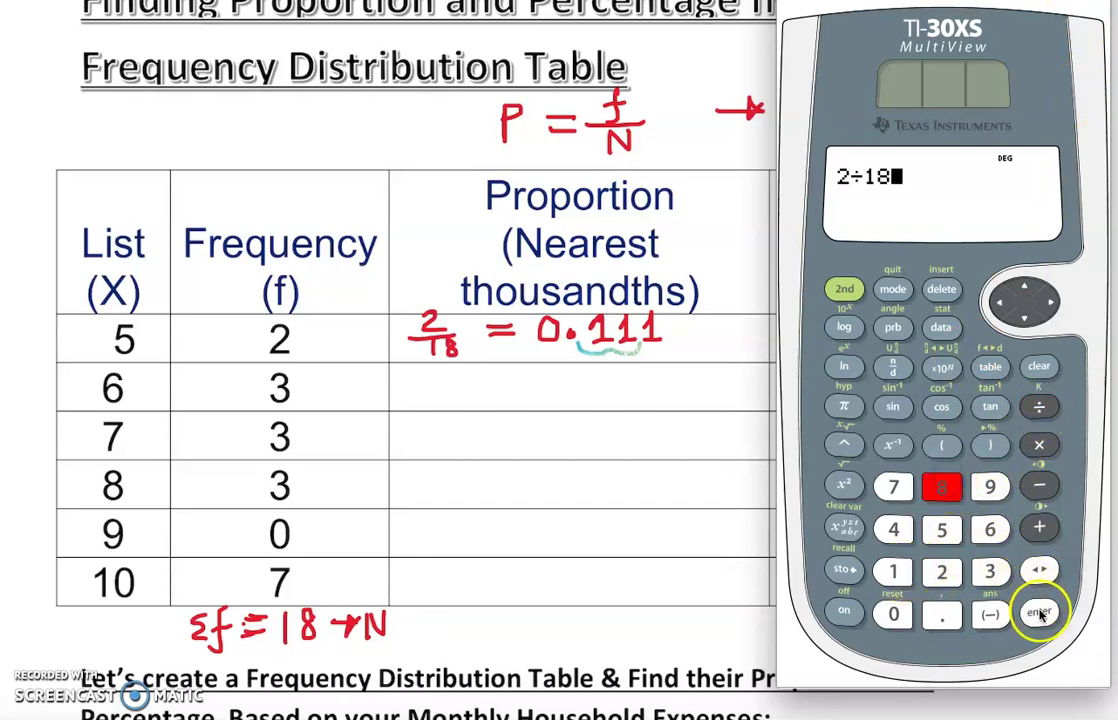
left_click(1039, 612)
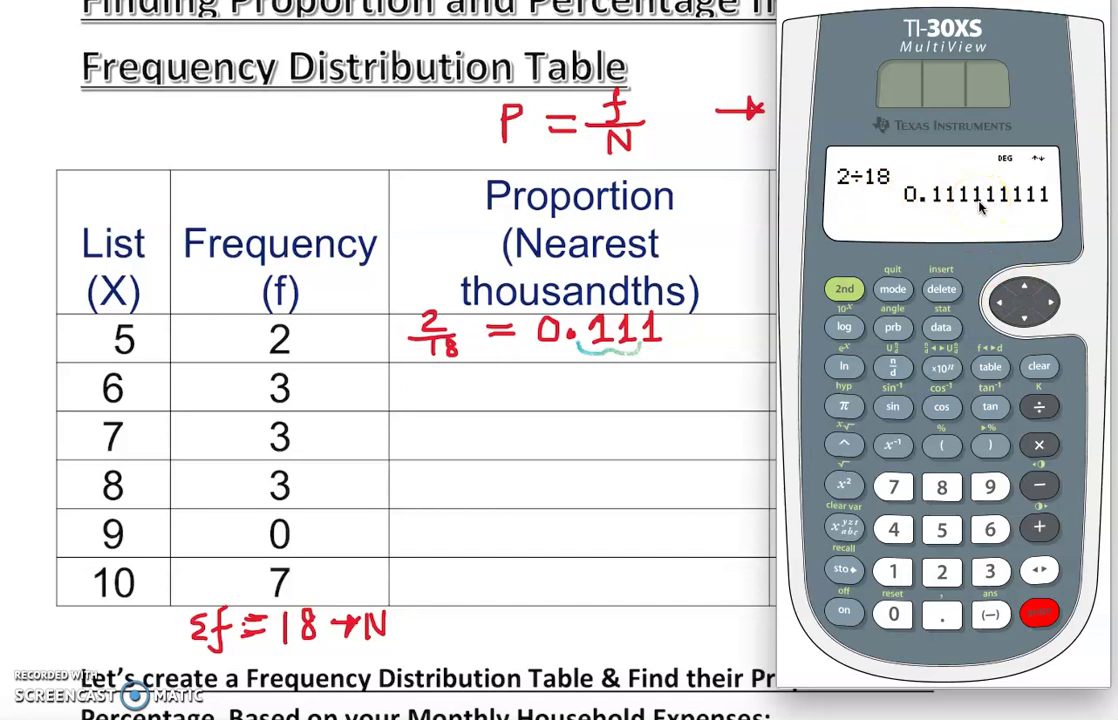
Step: Set the calculator display to three fixed decimals and re-evaluate 2 ÷ 18 as 0.111
left_click(893, 290)
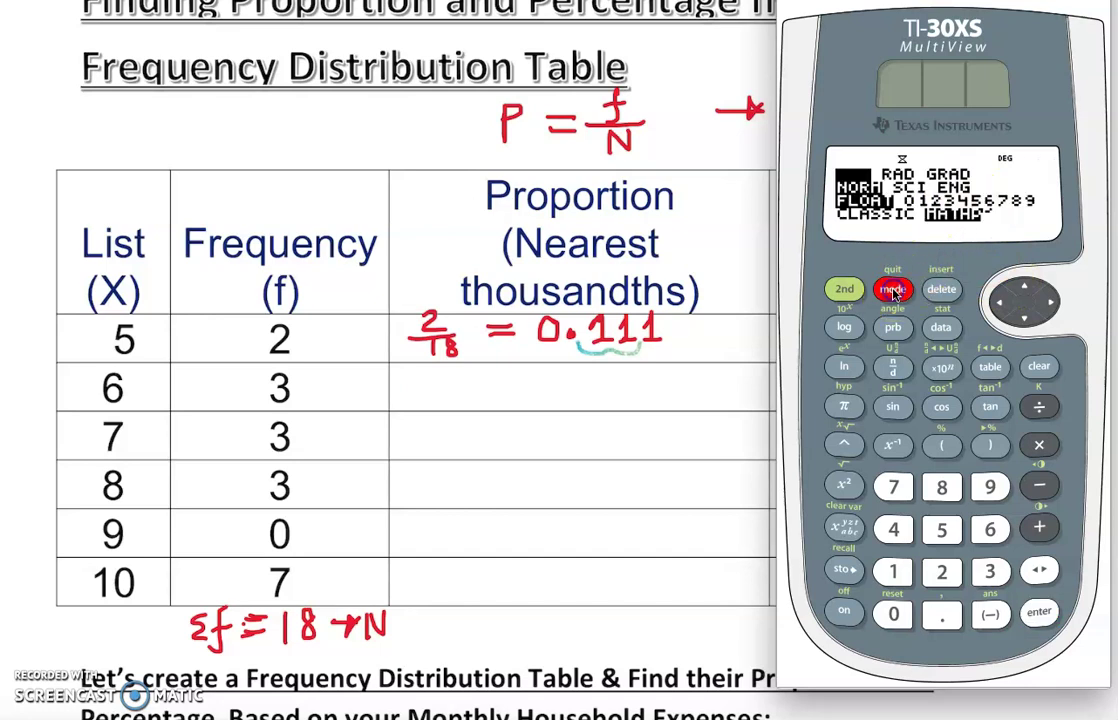
left_click(1022, 318)
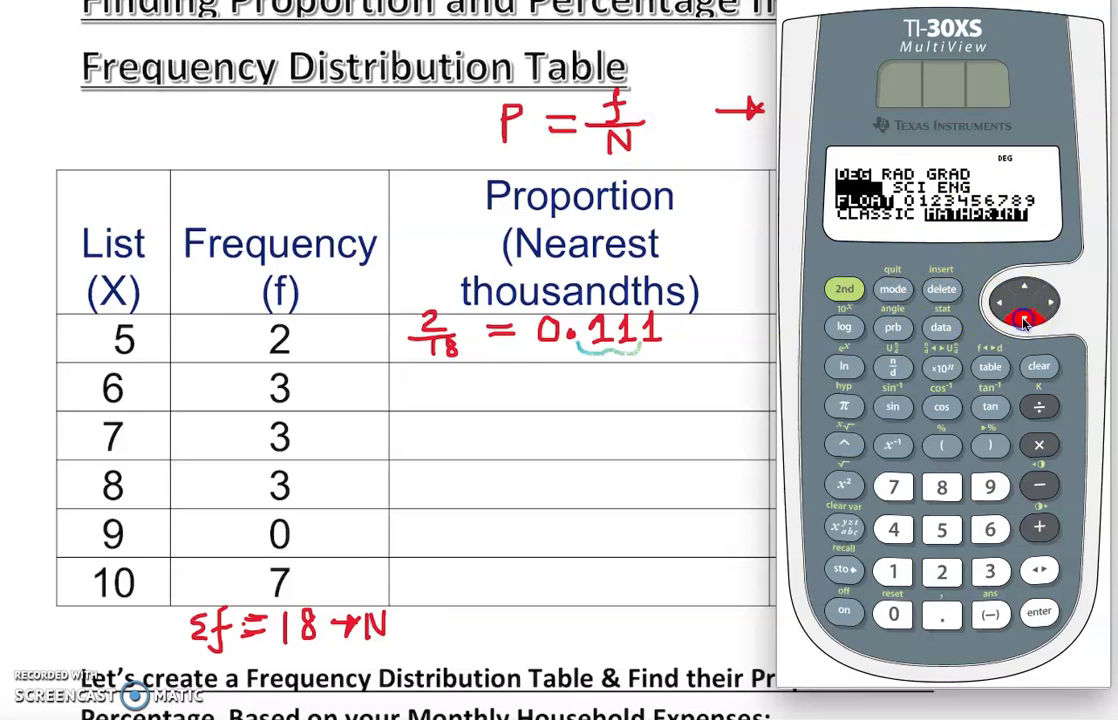
left_click(1048, 301)
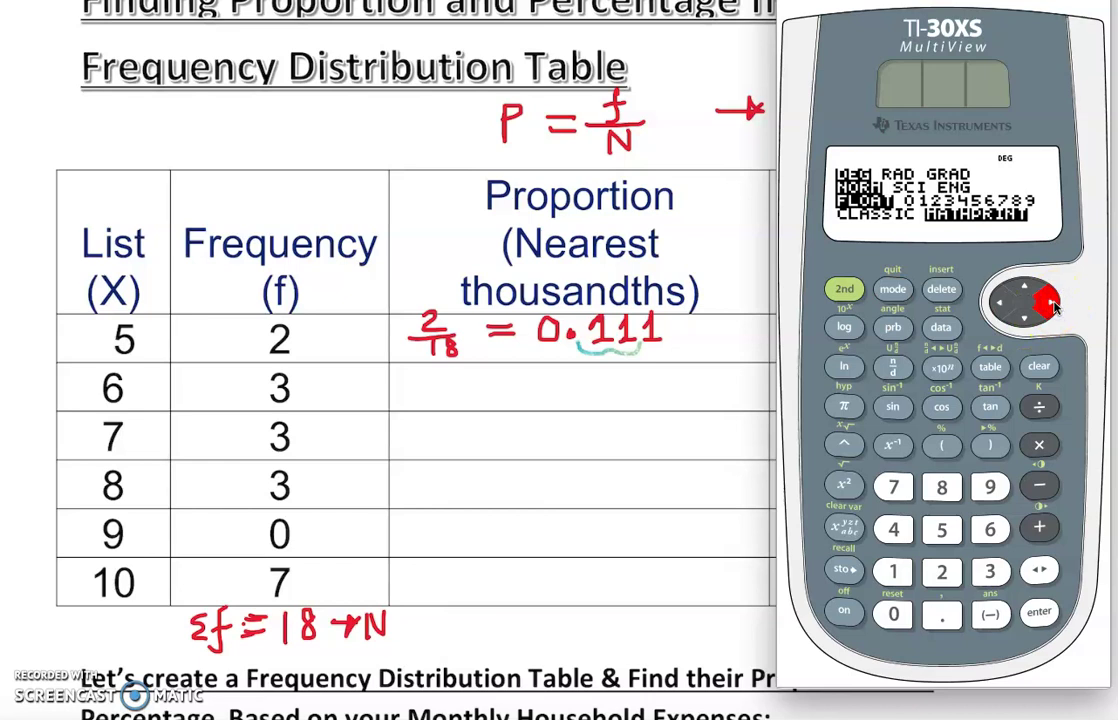
left_click(1043, 612)
left_click(1039, 368)
left_click(1040, 403)
left_click(1040, 612)
left_click(1037, 402)
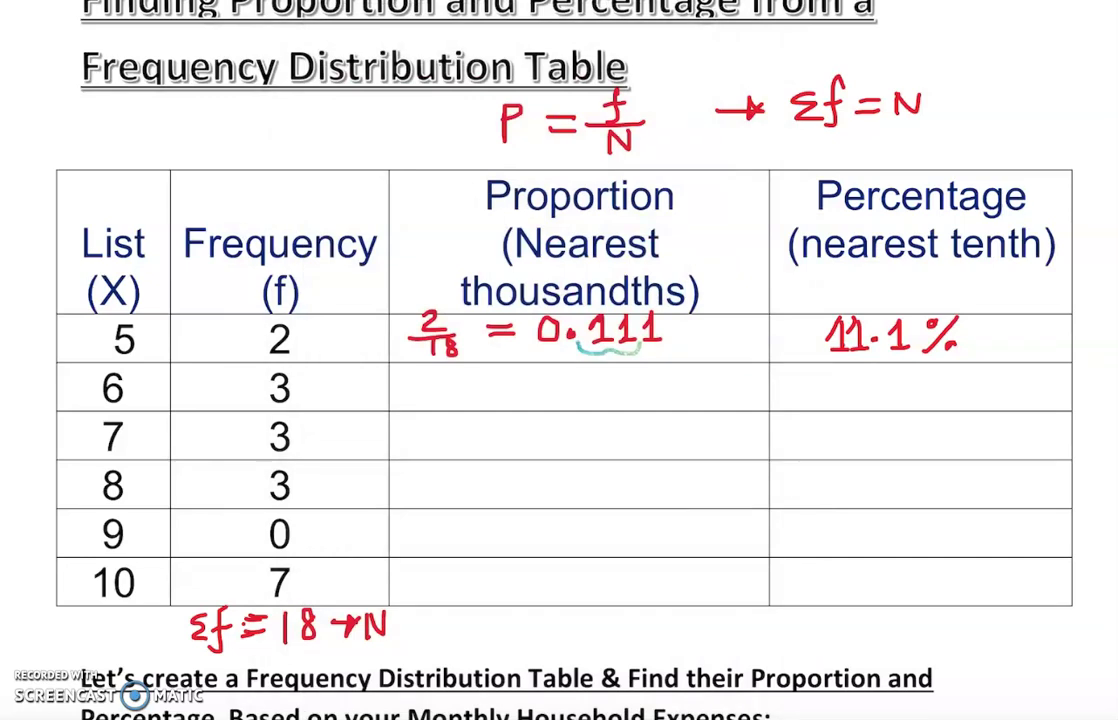
Step: Write 3/18 ≈ 0.167 in the List 6 Proportion cell and change the first row's = to ≈
mouse_move(423, 370)
left_mouse_down()
mouse_move(425, 396)
mouse_move(456, 396)
left_mouse_up()
mouse_move(480, 366)
left_mouse_down()
mouse_move(530, 376)
mouse_move(530, 389)
left_mouse_up()
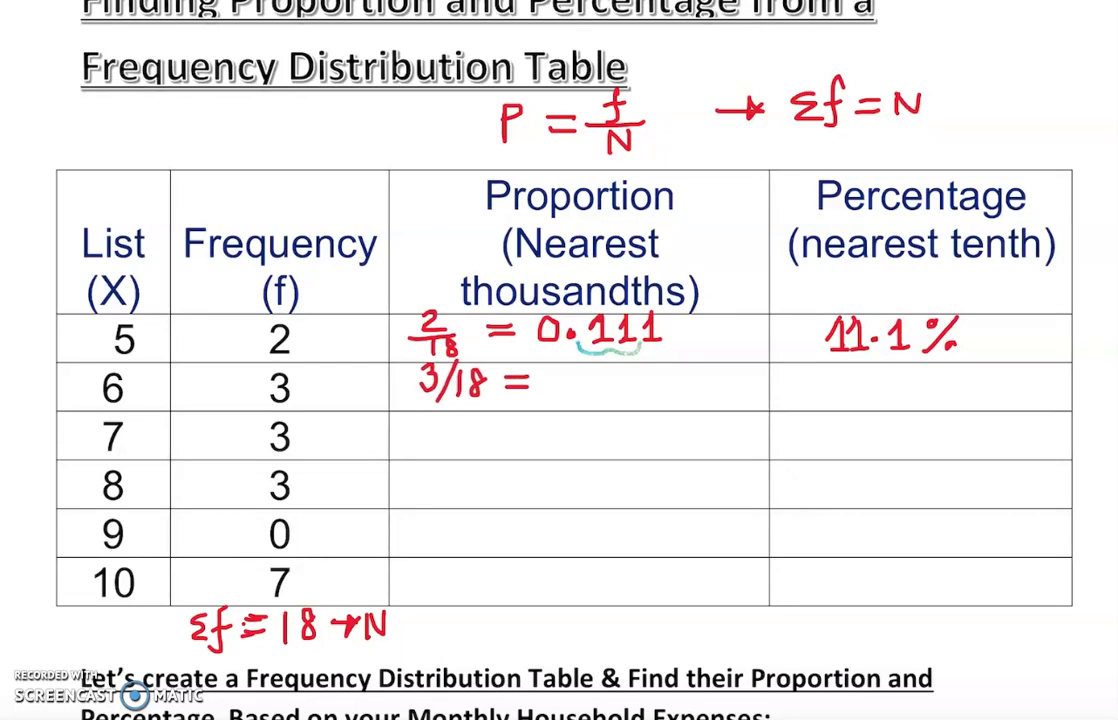
mouse_move(488, 332)
left_mouse_down()
mouse_move(516, 336)
mouse_move(521, 326)
mouse_move(542, 382)
left_mouse_up()
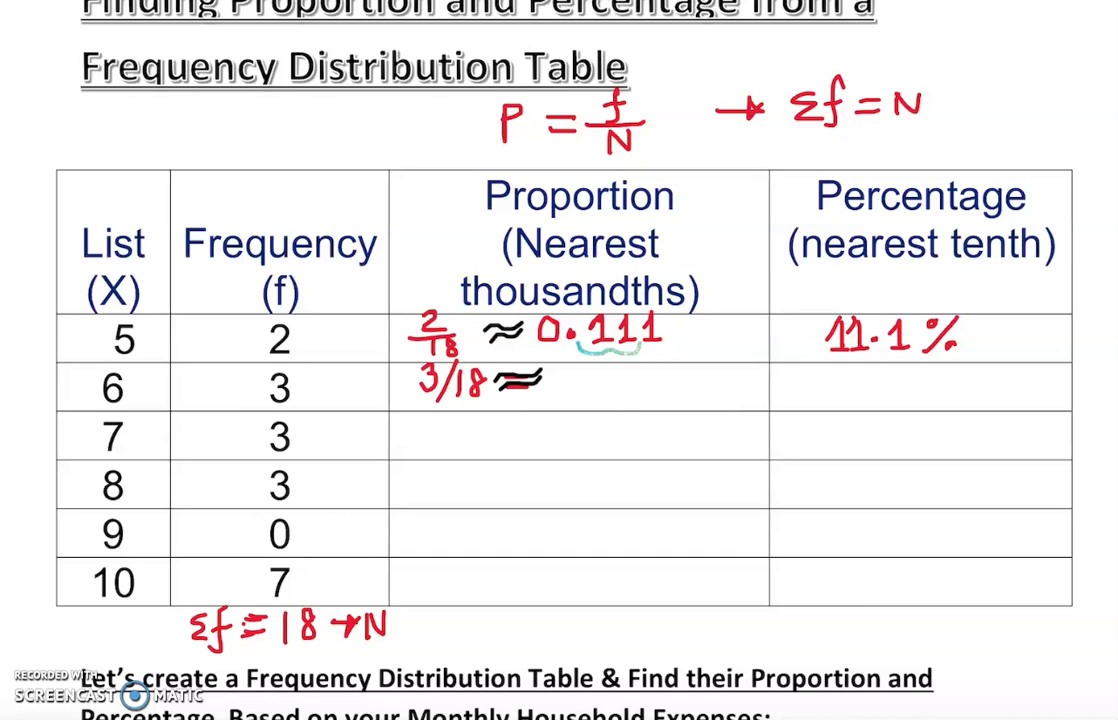
mouse_move(575, 376)
left_mouse_down()
mouse_move(565, 383)
mouse_move(619, 396)
mouse_move(685, 370)
mouse_move(676, 398)
left_mouse_up()
left_click(600, 391)
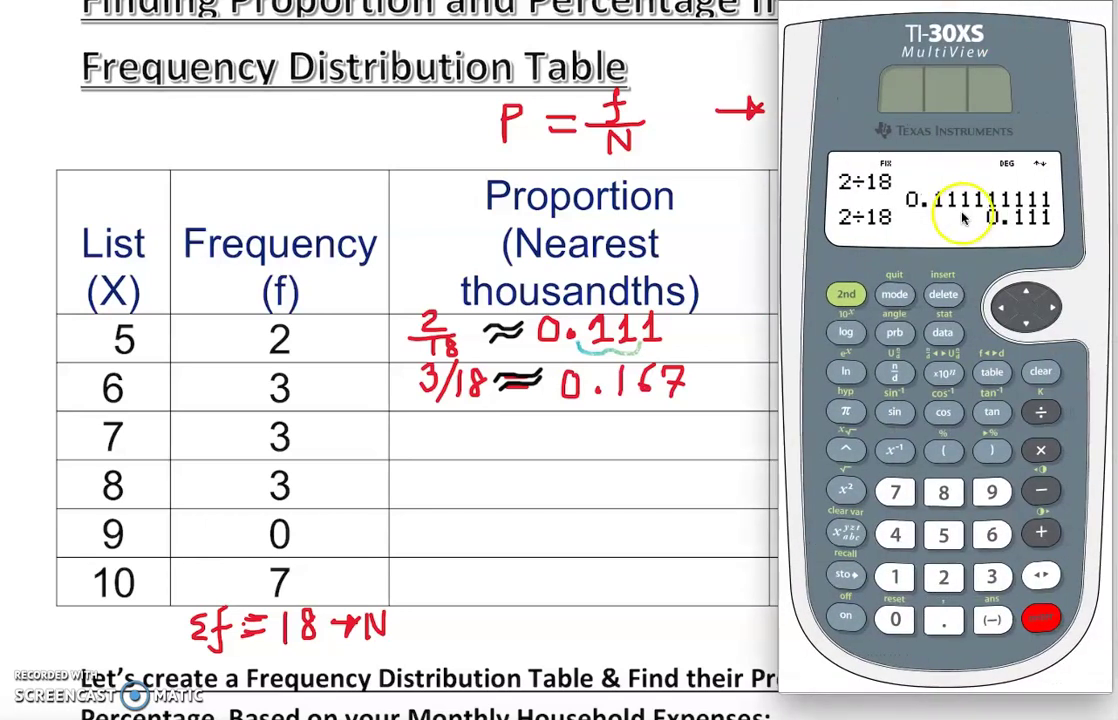
Step: Calculate 3 ÷ 18 on the TI-30XS MultiView emulator, showing 0.167
left_click(988, 577)
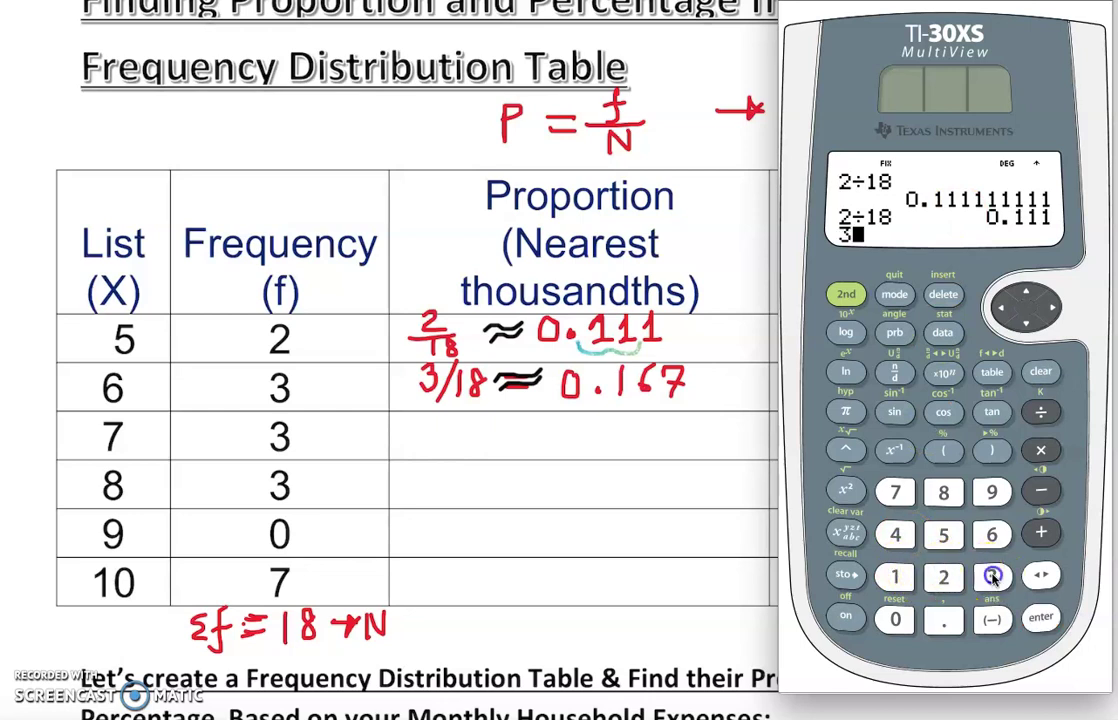
left_click(1041, 414)
left_click(895, 577)
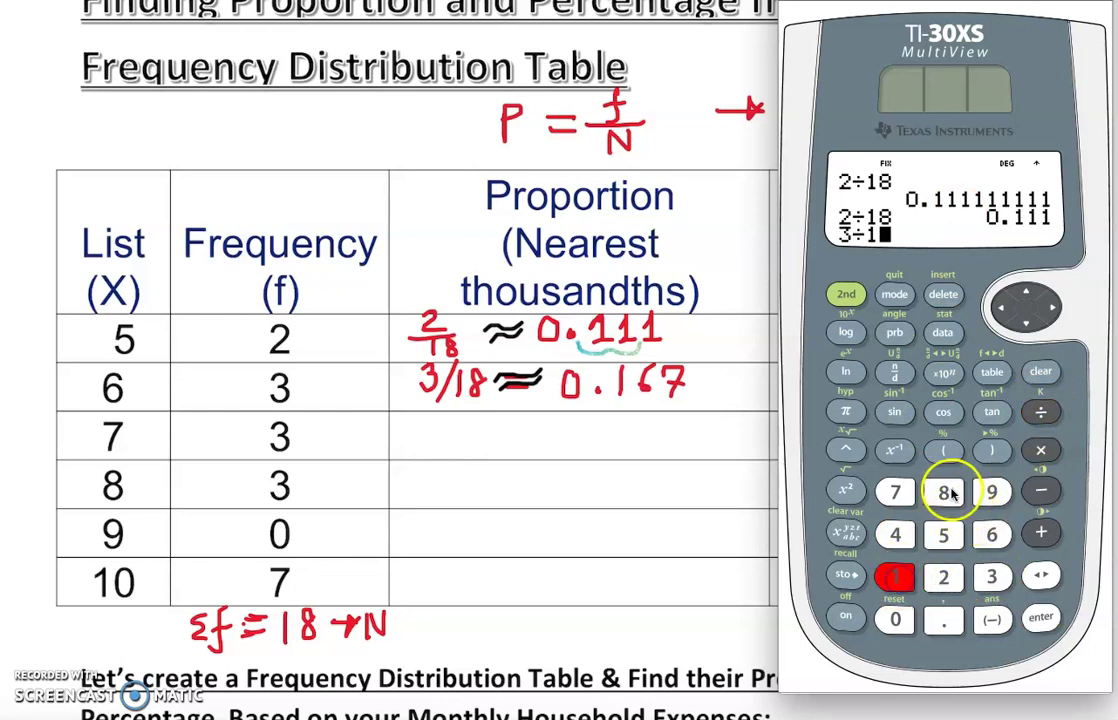
left_click(951, 495)
left_click(1041, 617)
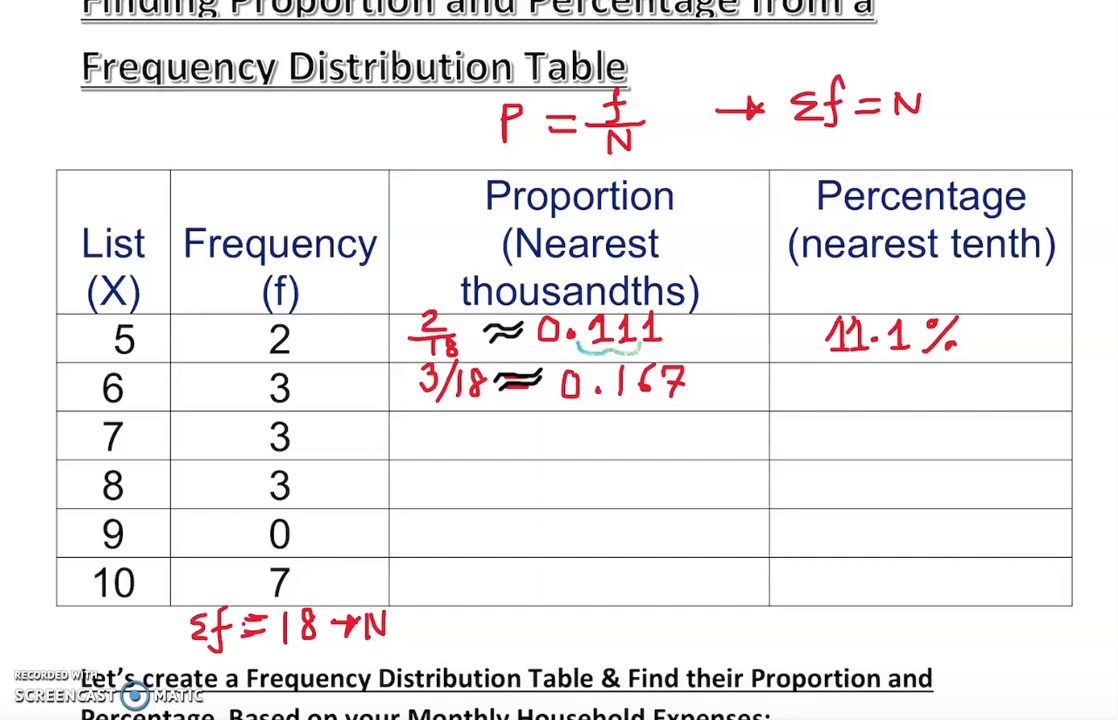
Step: Write 3/18 ≈ 0.167 in both the List 7 and List 8 Proportion cells
left_click_drag(417, 415, 430, 420)
left_click_drag(442, 413, 430, 450)
mouse_move(452, 415)
left_mouse_down()
mouse_move(452, 450)
mouse_move(505, 424)
mouse_move(550, 423)
mouse_move(528, 431)
mouse_move(550, 435)
mouse_move(555, 423)
mouse_move(600, 434)
mouse_move(618, 422)
mouse_move(625, 441)
mouse_move(674, 446)
left_mouse_up()
left_click(600, 435)
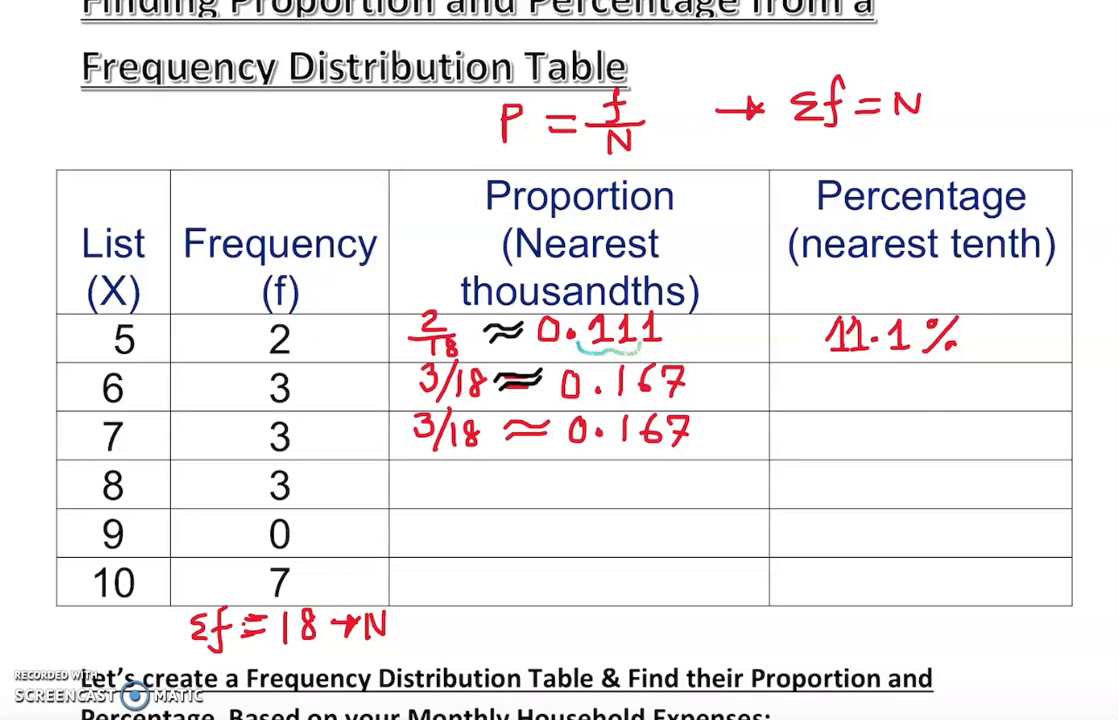
mouse_move(420, 470)
left_mouse_down()
mouse_move(424, 491)
mouse_move(445, 500)
mouse_move(483, 472)
mouse_move(553, 473)
mouse_move(554, 484)
left_mouse_up()
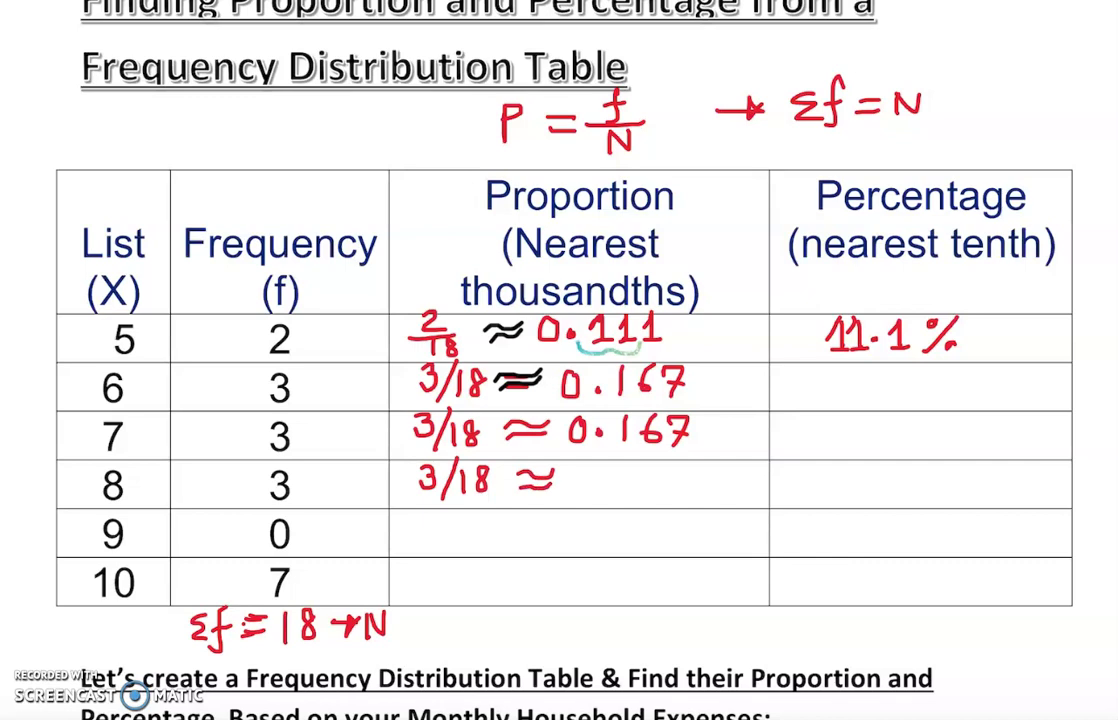
mouse_move(588, 468)
left_mouse_down()
mouse_move(574, 486)
mouse_move(590, 470)
mouse_move(668, 470)
mouse_move(676, 494)
left_mouse_up()
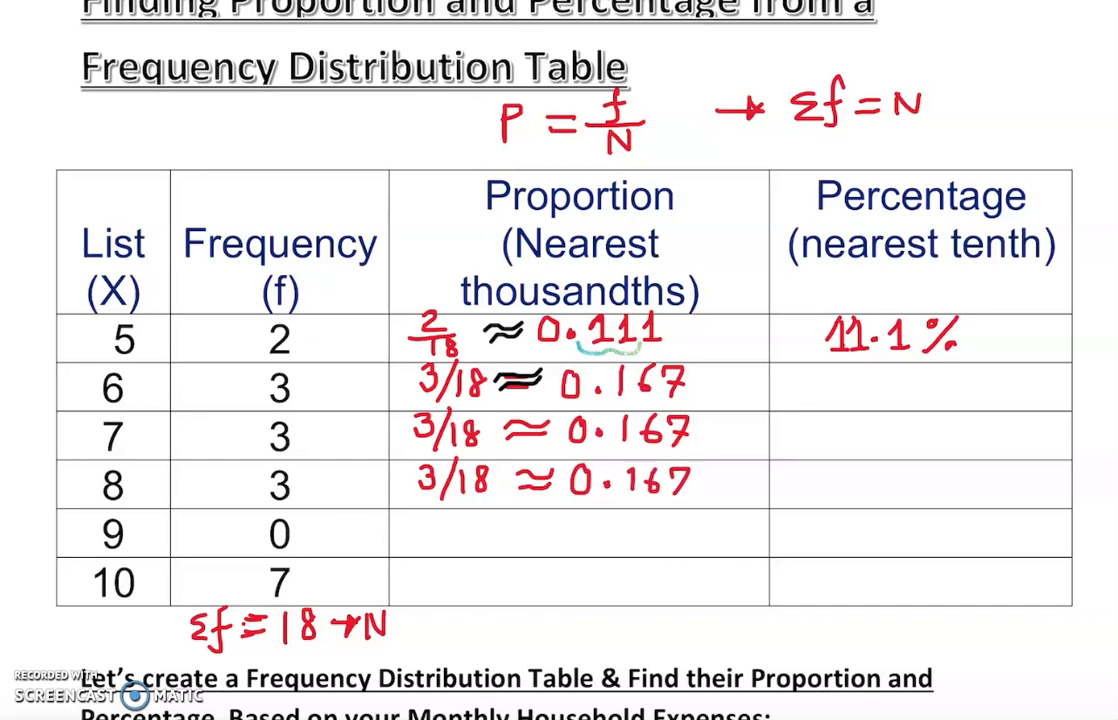
Step: Write 0/18 = 0 in the List 9 row and begin 7/18 = 0.38 in List 10
left_click_drag(436, 516, 448, 540)
mouse_move(467, 517)
left_mouse_down()
mouse_move(467, 540)
mouse_move(486, 519)
mouse_move(560, 519)
mouse_move(562, 531)
mouse_move(596, 515)
left_mouse_up()
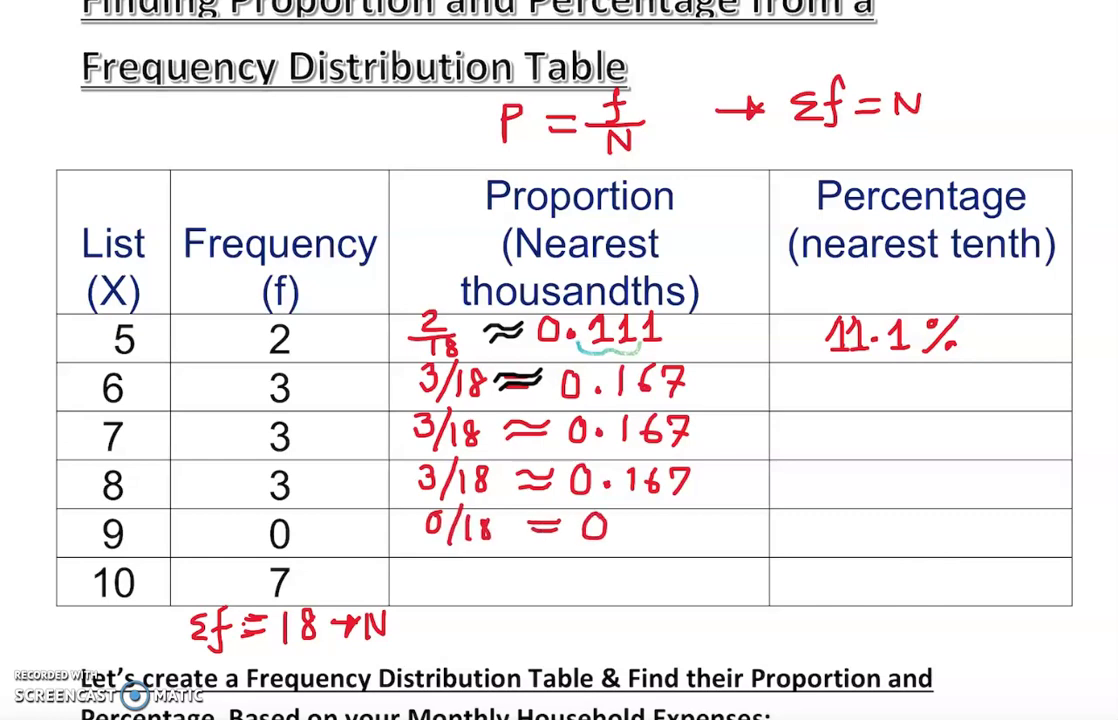
mouse_move(425, 562)
left_mouse_down()
mouse_move(434, 590)
mouse_move(487, 566)
mouse_move(552, 565)
mouse_move(555, 579)
mouse_move(596, 568)
left_mouse_up()
left_click(621, 581)
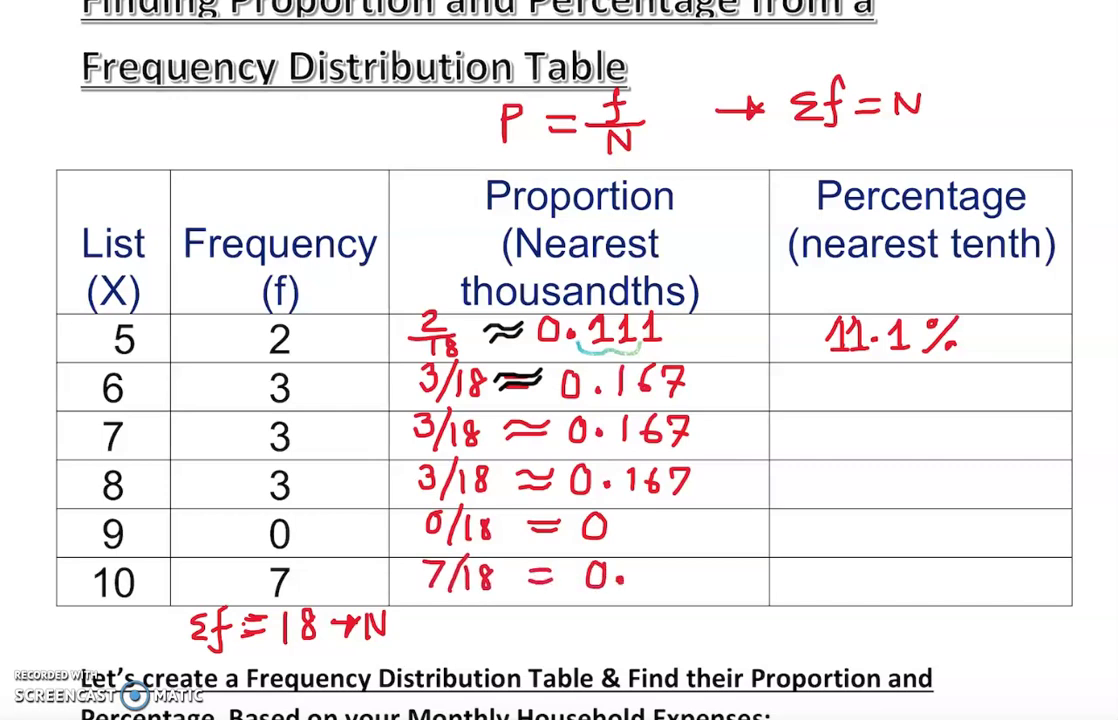